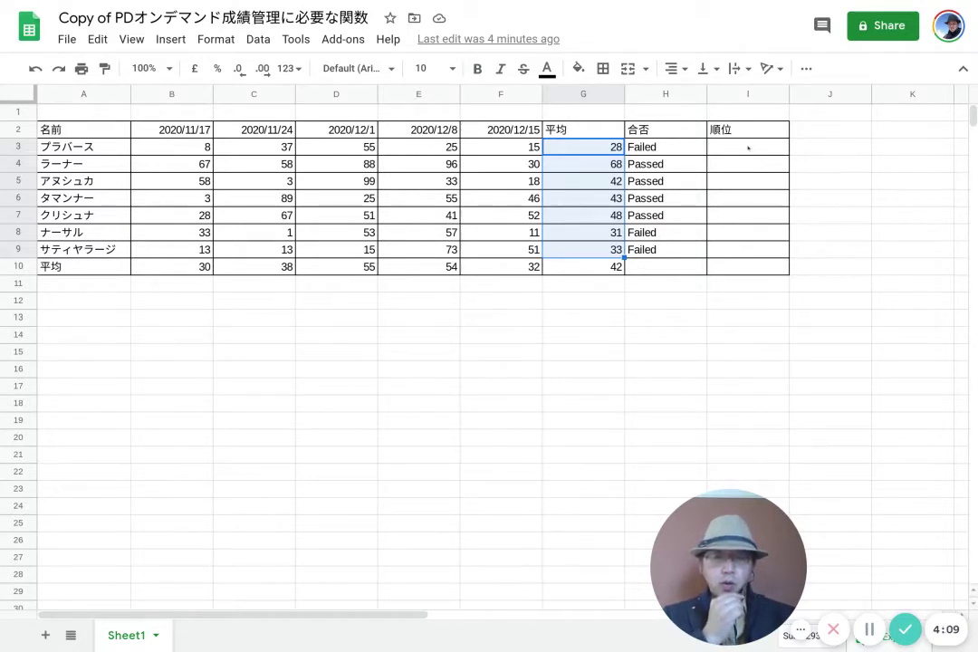
Step: Enter the formula =rank(G3,G3:G9,0) in cell I3 to rank the first student's average in descending order
click(748, 148)
text(=ra)
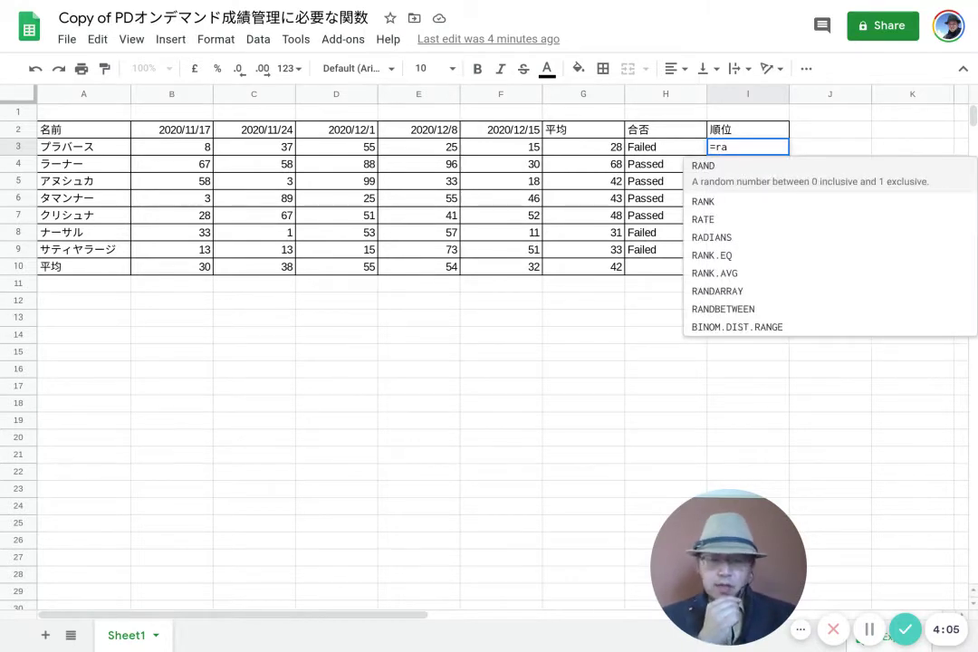
text(nk)
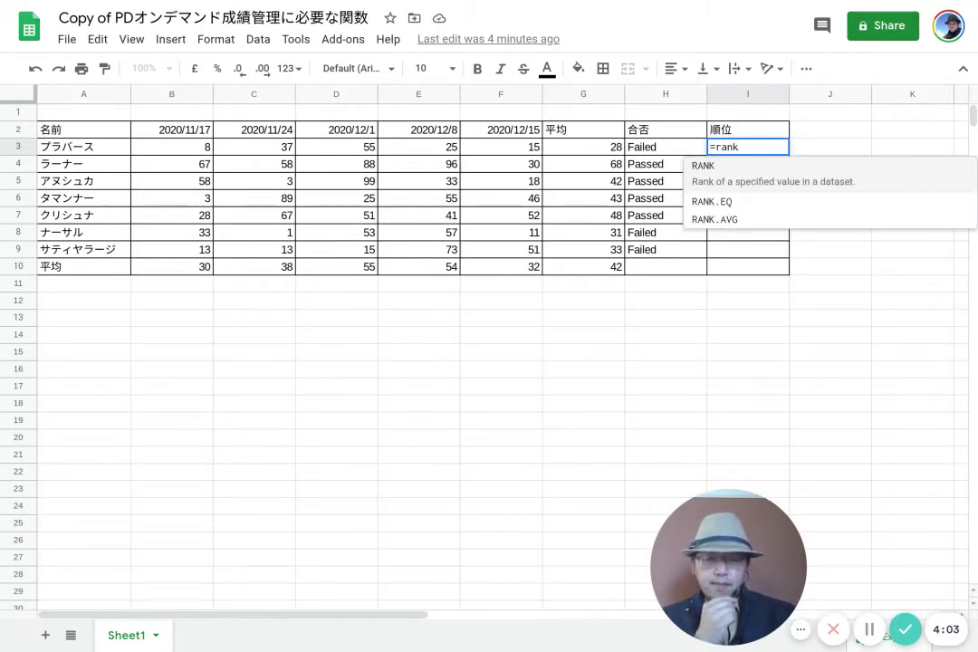
text(()
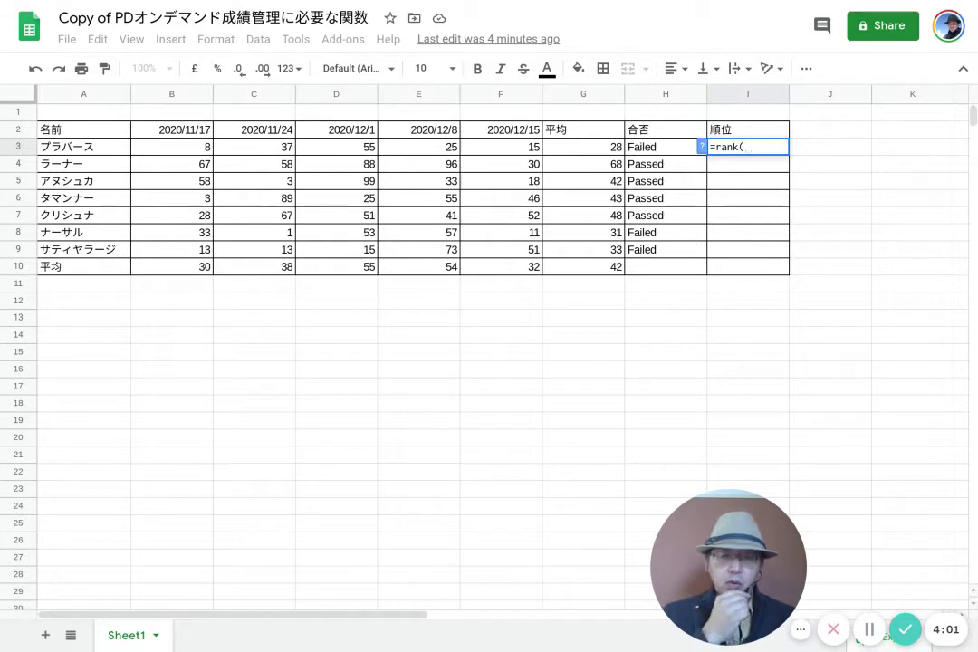
click(603, 146)
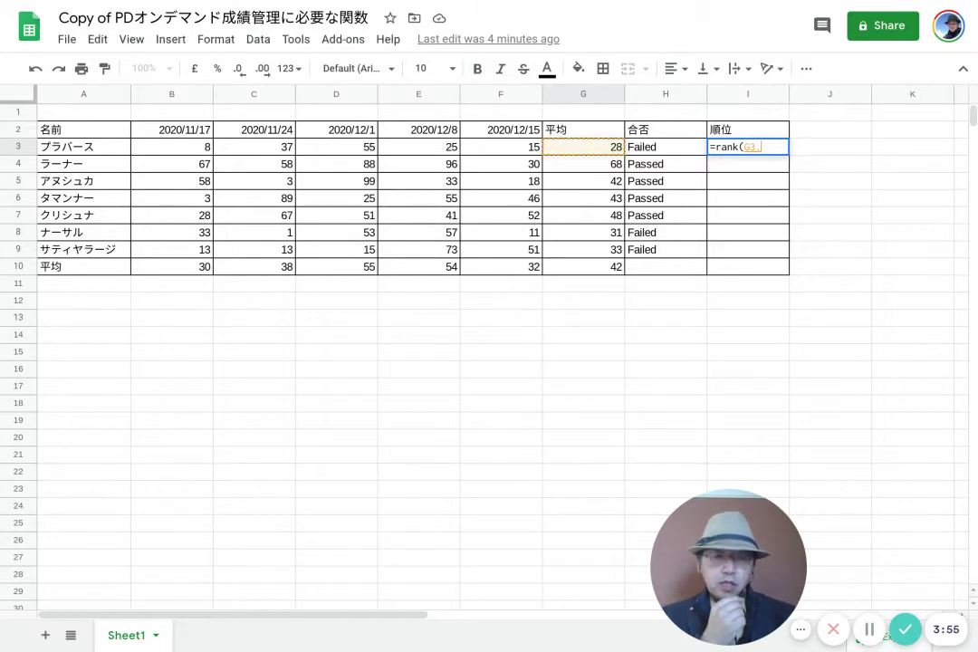
text(,)
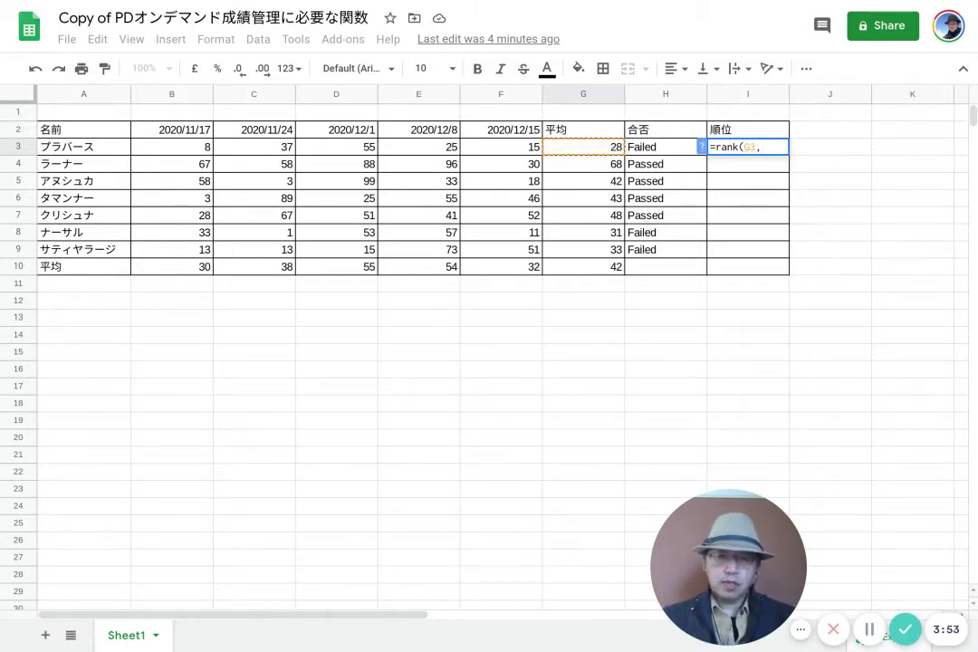
drag(589, 146, 595, 247)
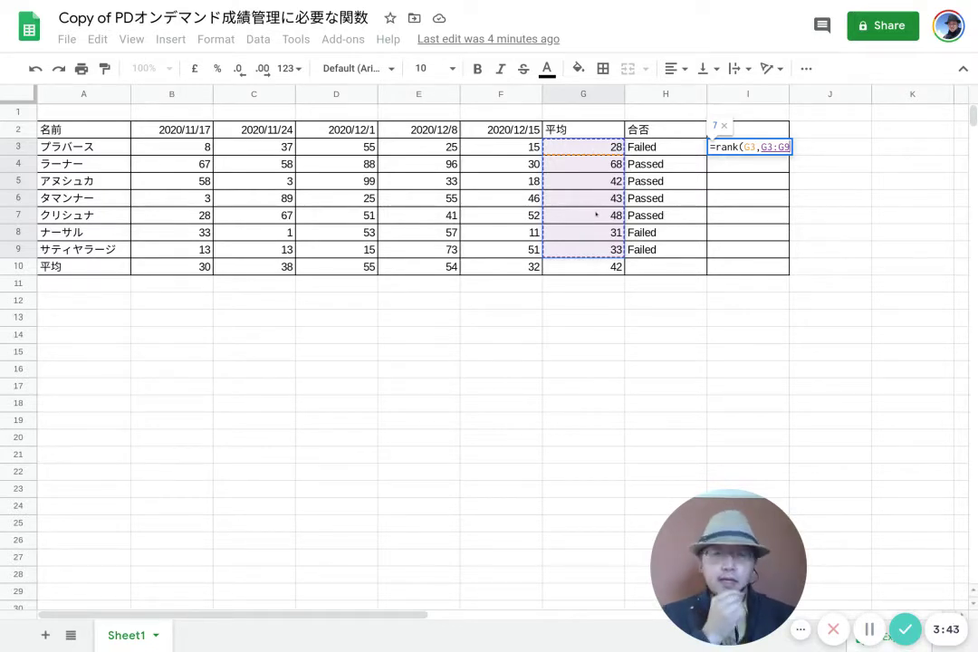
text(,)
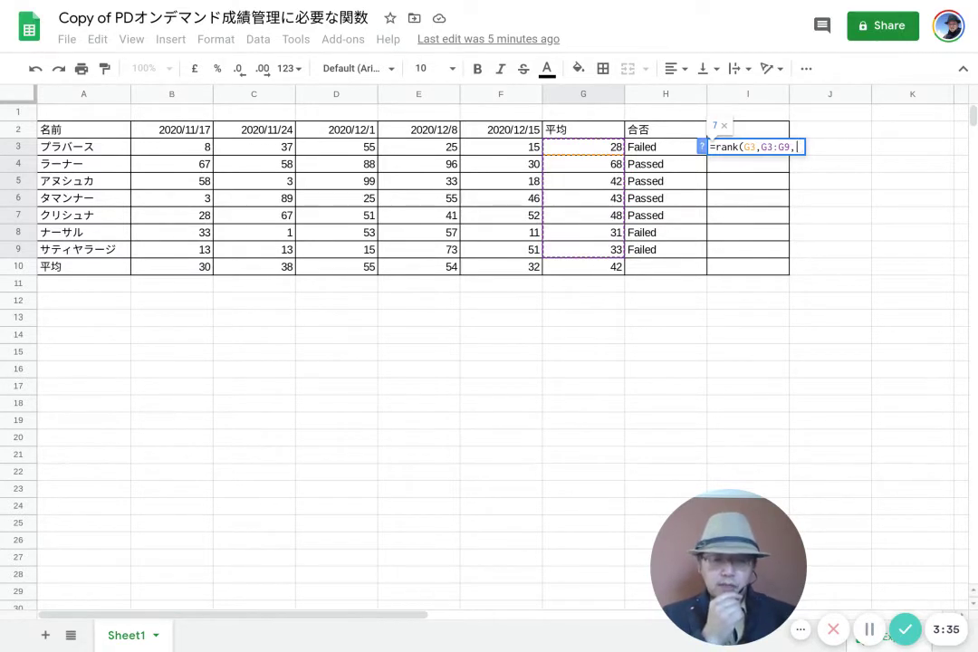
text(0)
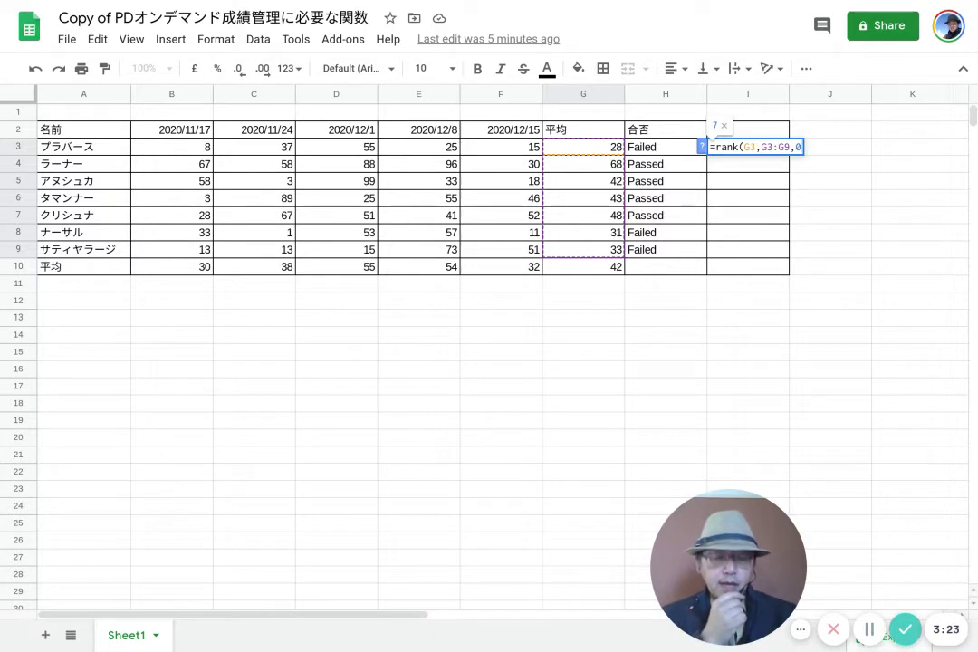
text())
key(Return)
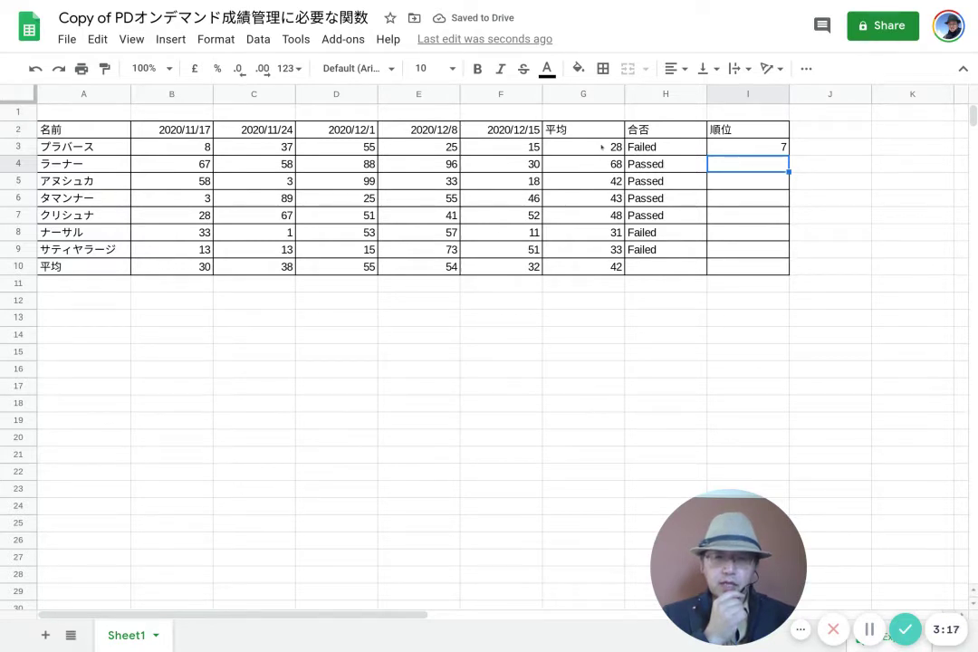
Step: Fill the rank formula from I3 down through I9
click(772, 148)
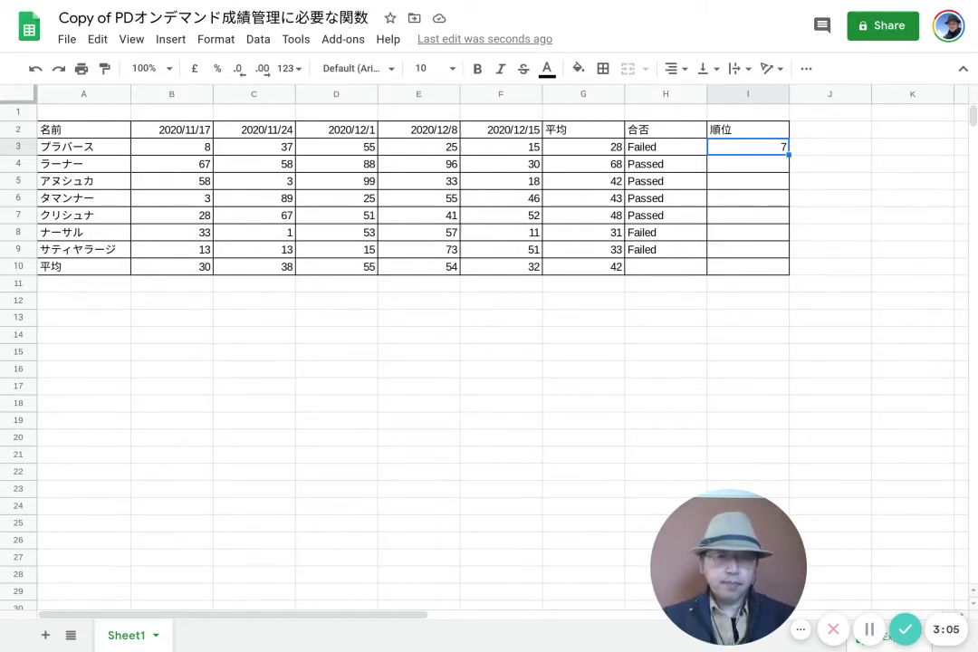
drag(789, 155, 775, 250)
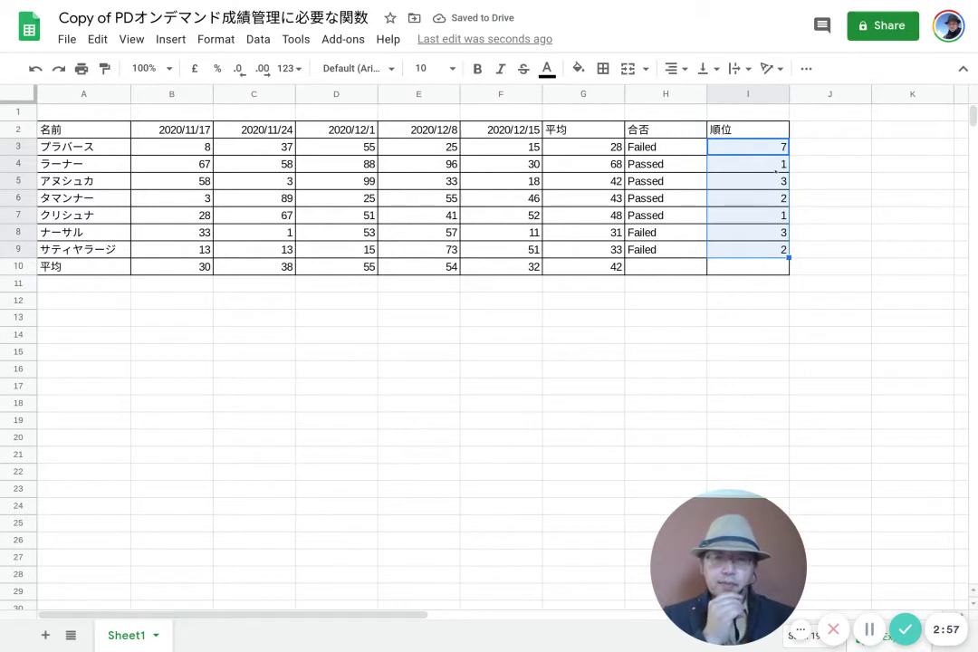
Step: Compare the rank in I4 with its average in G4, and examine the range used by the copied formula in I7
click(743, 162)
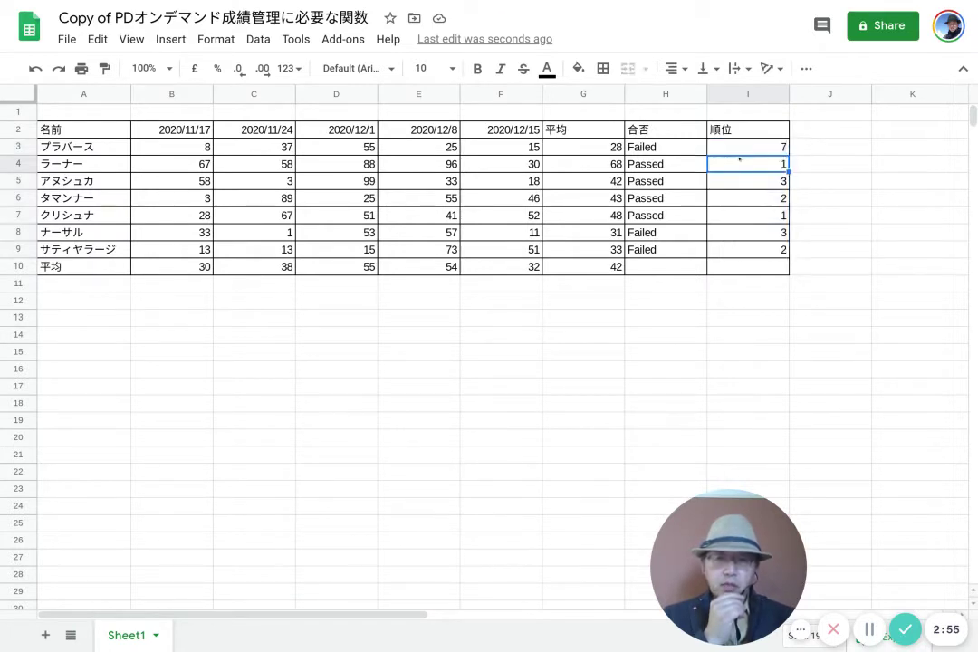
key(Left)
key(Left)
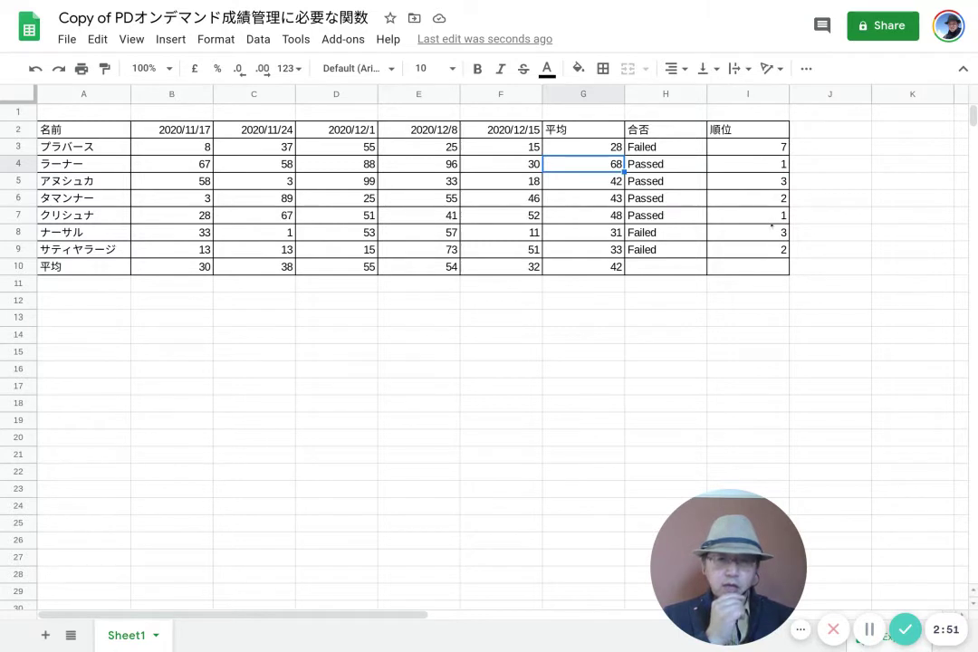
click(759, 216)
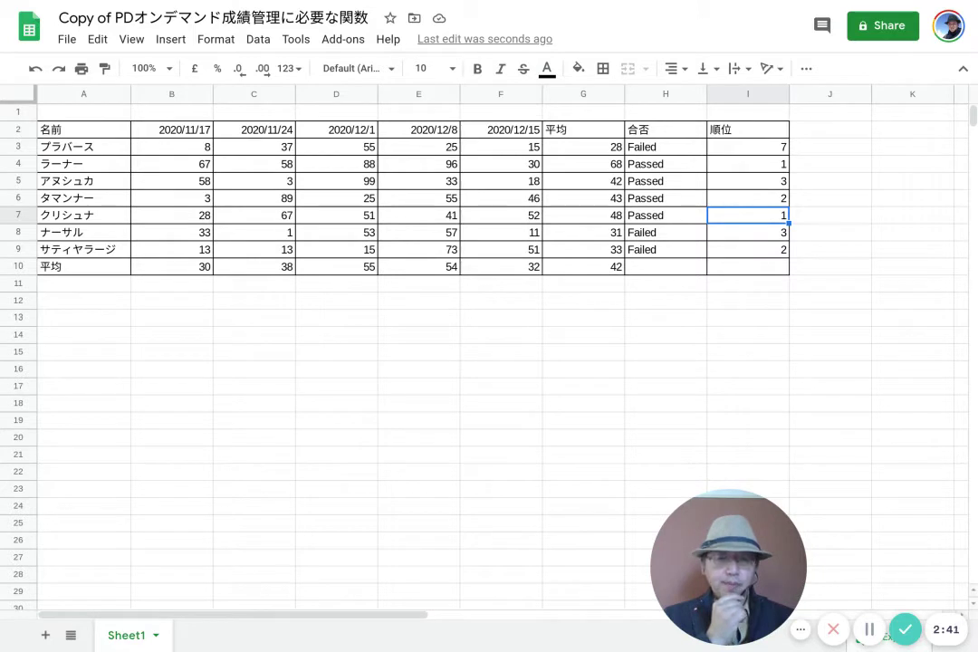
double_click(761, 218)
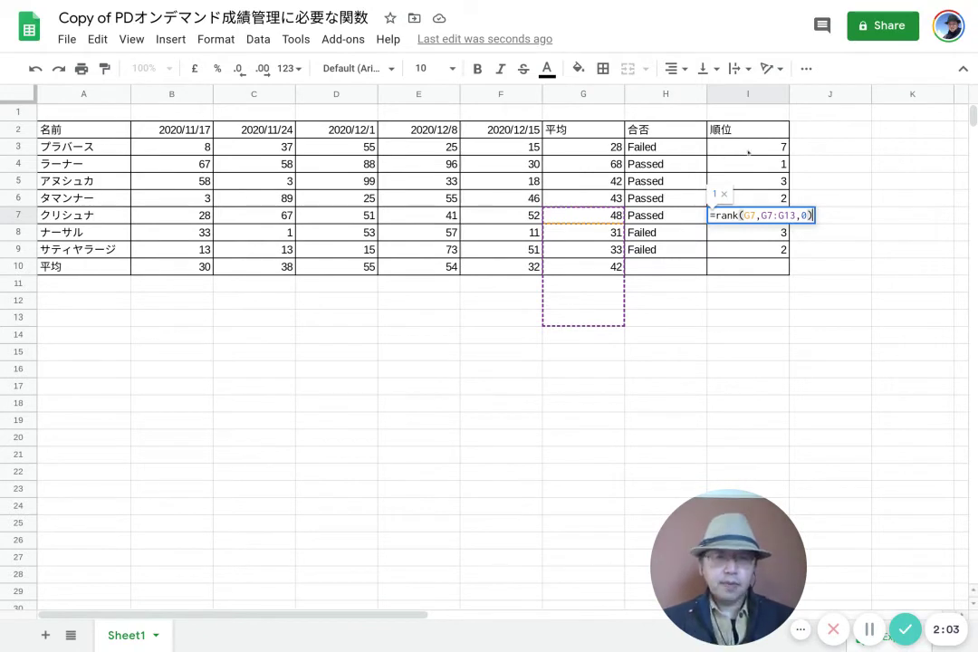
key(Return)
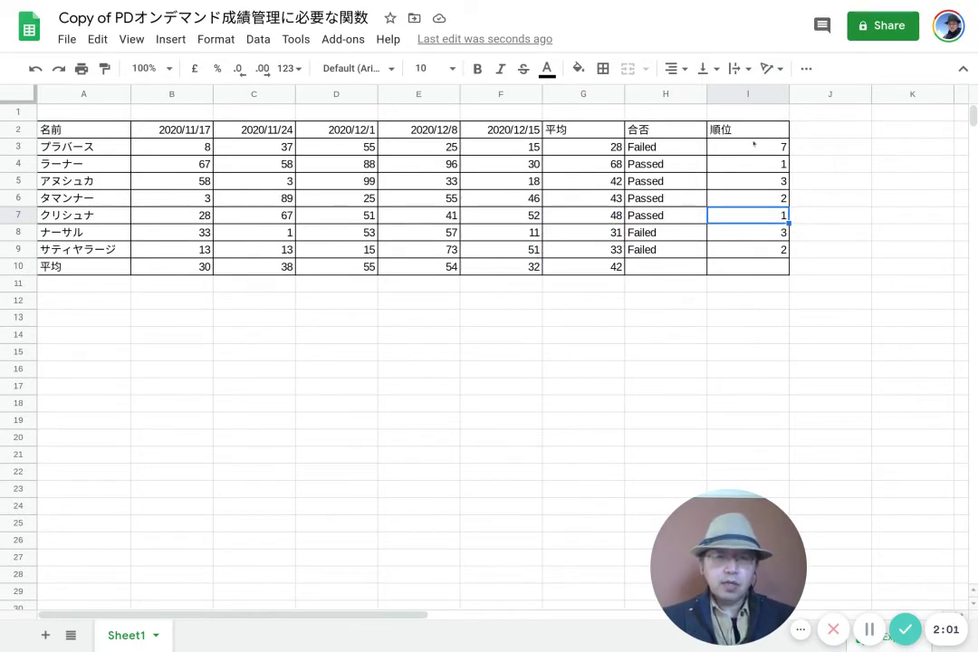
Step: Lock the rows of the comparison range in I3 so the formula reads =rank(G3,G$3:G$9,0)
double_click(753, 145)
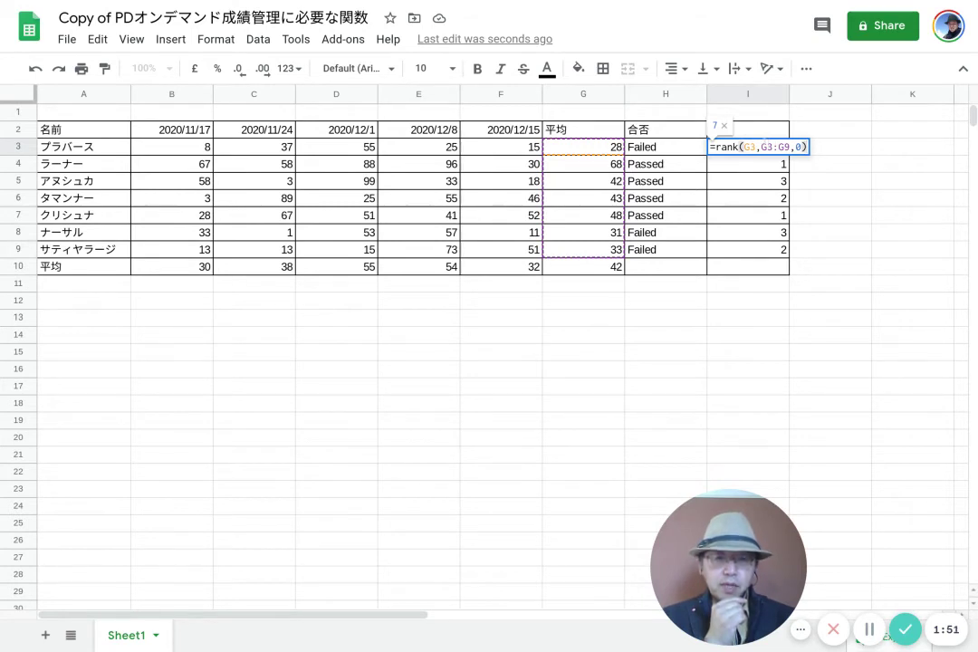
click(765, 147)
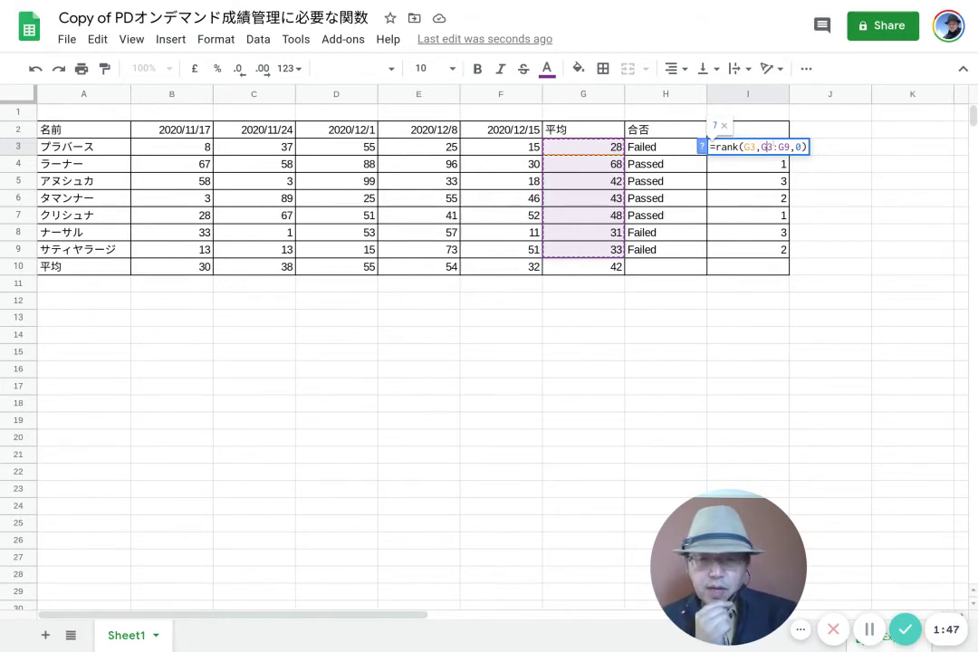
text($)
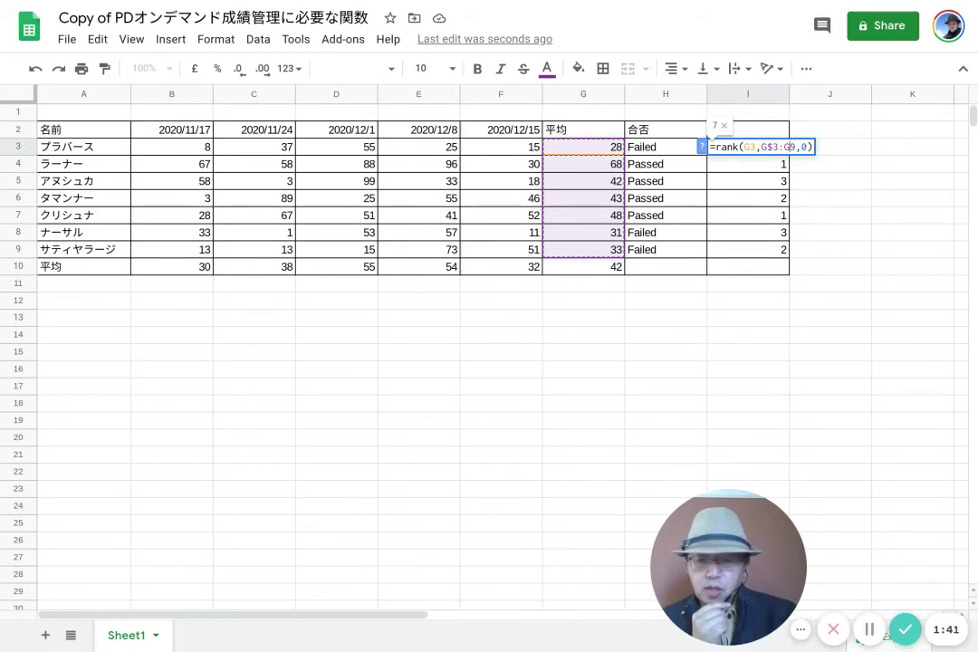
text($)
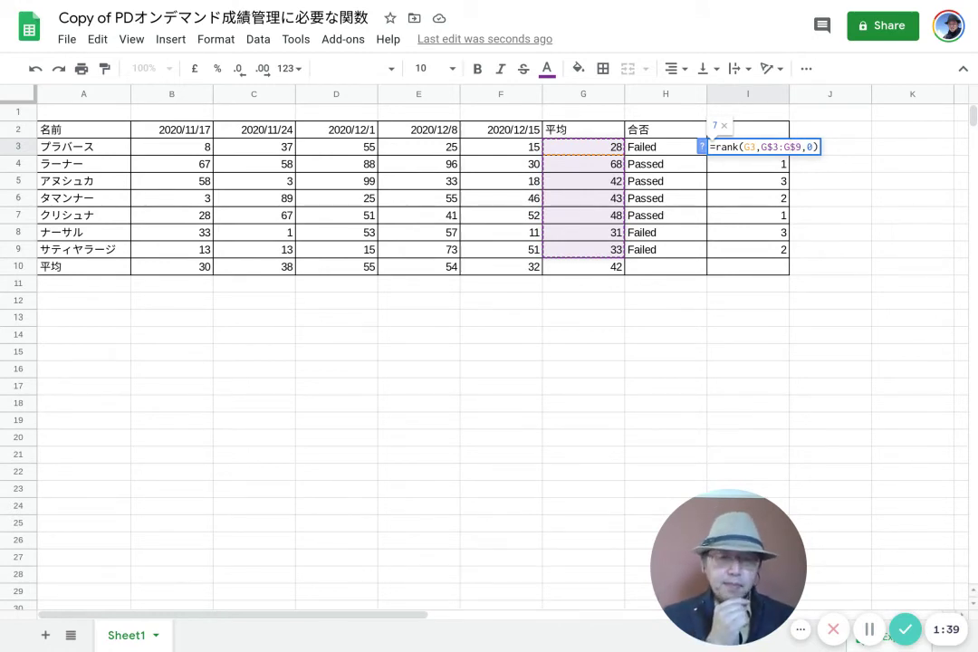
key(Return)
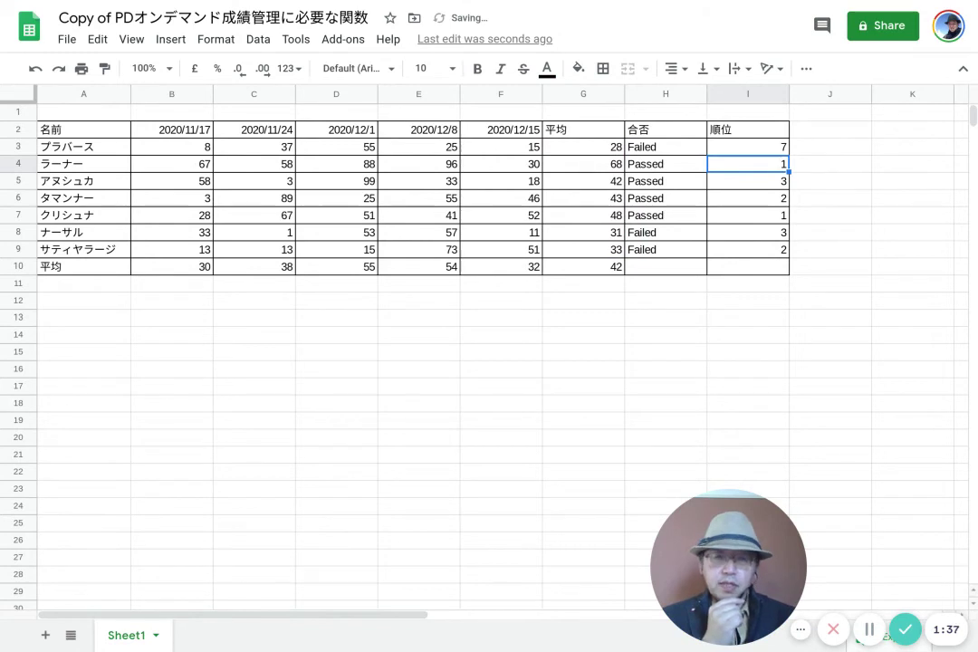
Step: Copy the row-locked rank formula from I3 down through I9, replacing the formulas in the 順位 column
key(Up)
key(Up)
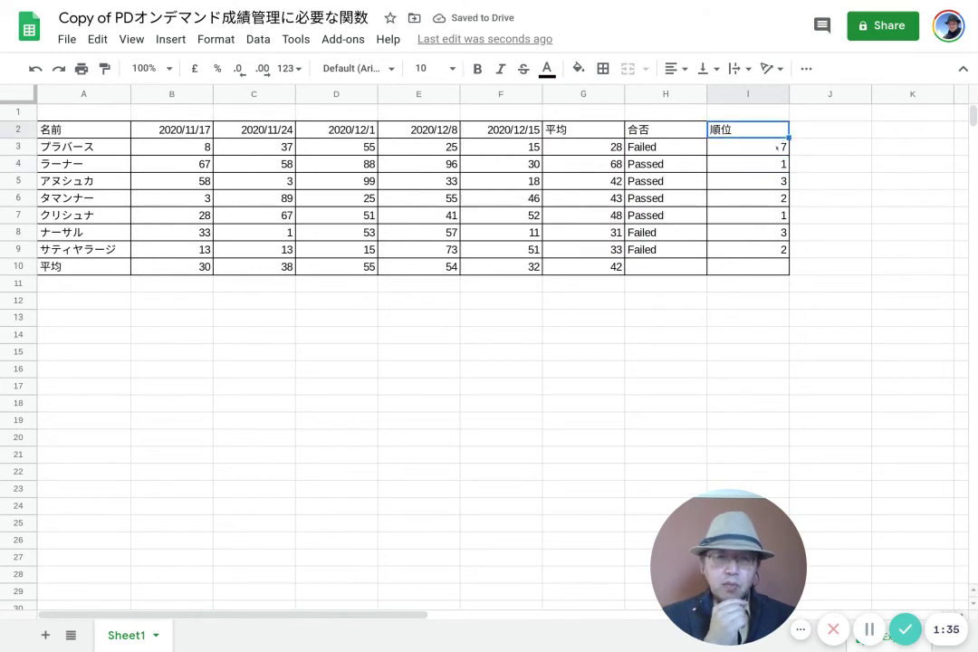
click(777, 147)
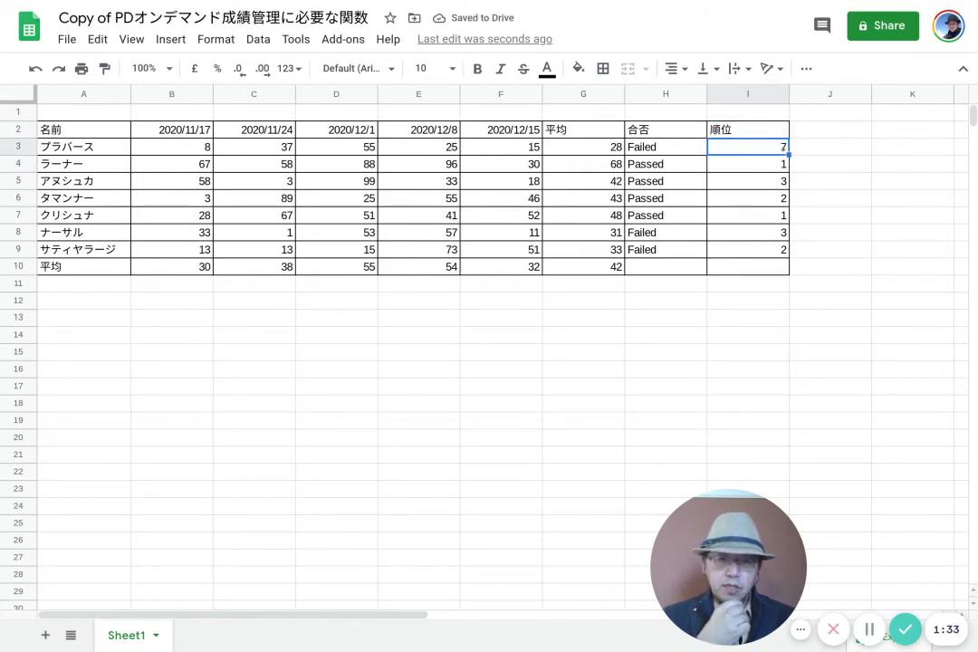
drag(785, 146, 784, 249)
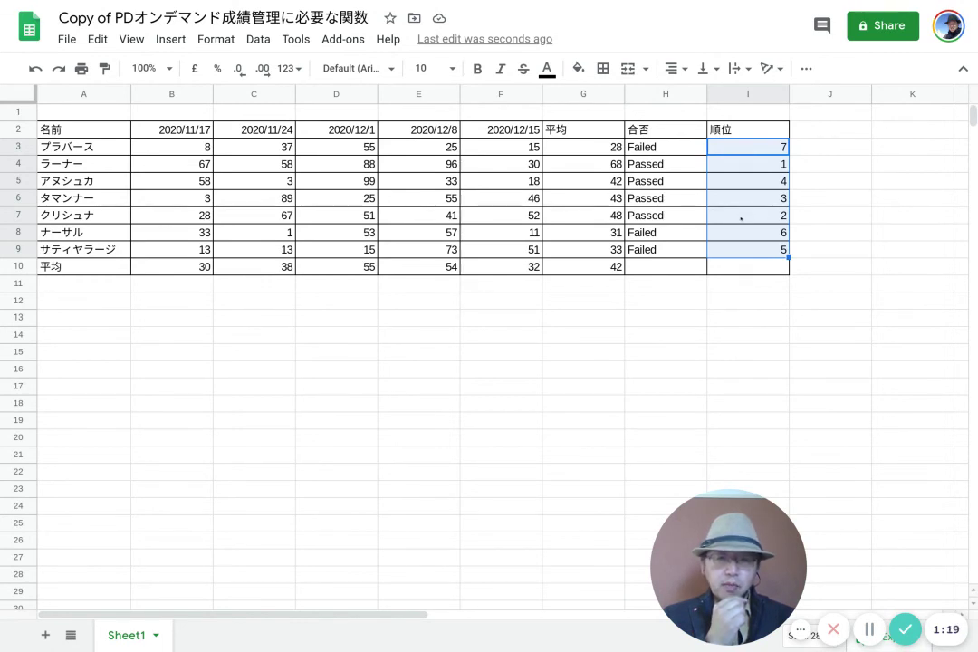
Step: Examine the formula in I7 to check that its comparison range is locked to rows 3 through 9
double_click(741, 218)
click(771, 216)
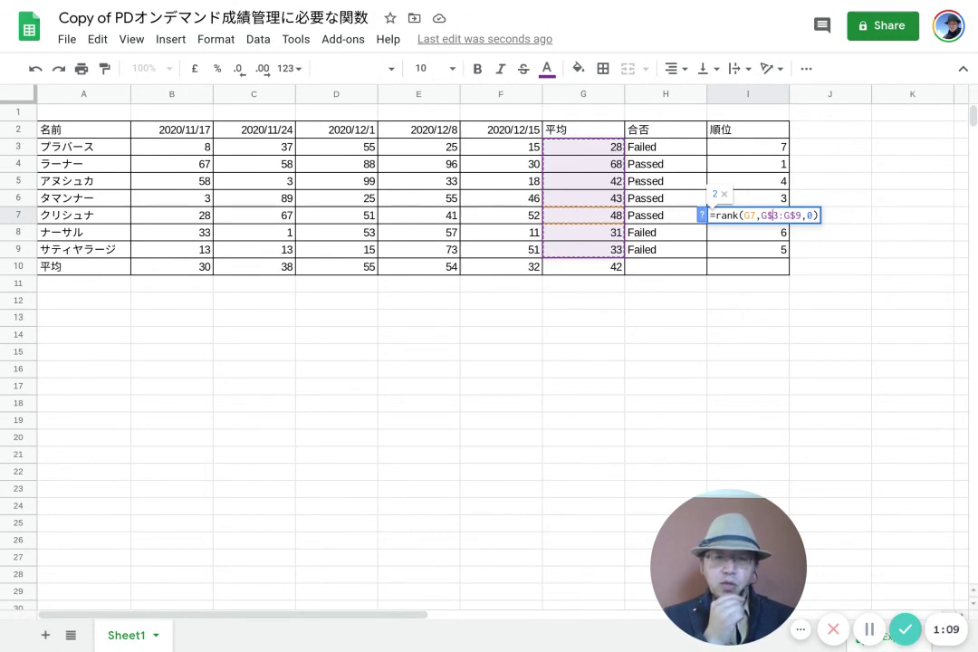
key(Return)
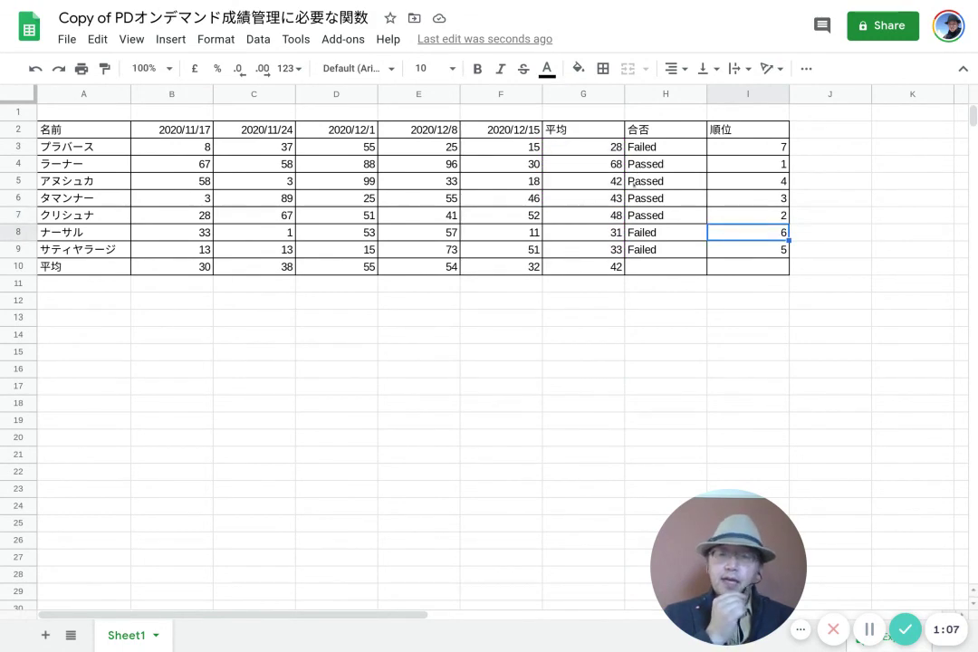